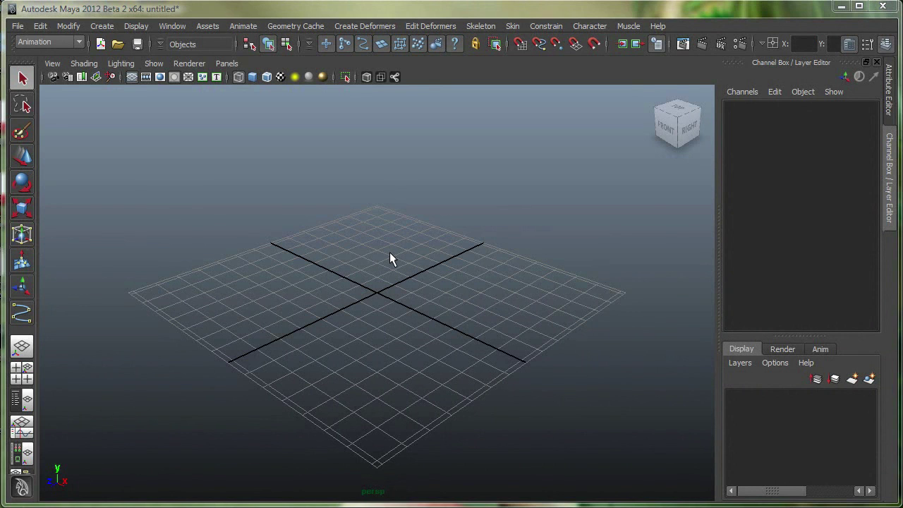
Import bottle1.tga as an image plane in the front view, shown full-size.
key("space")
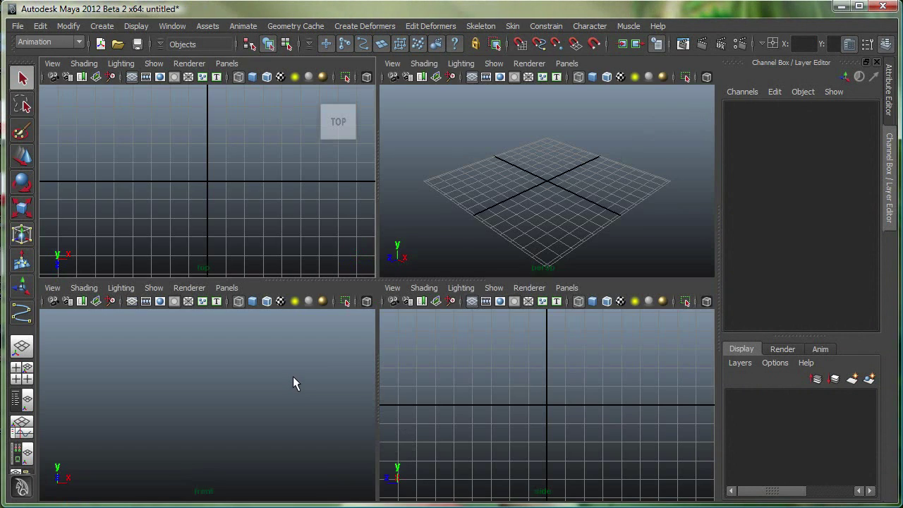
key("space")
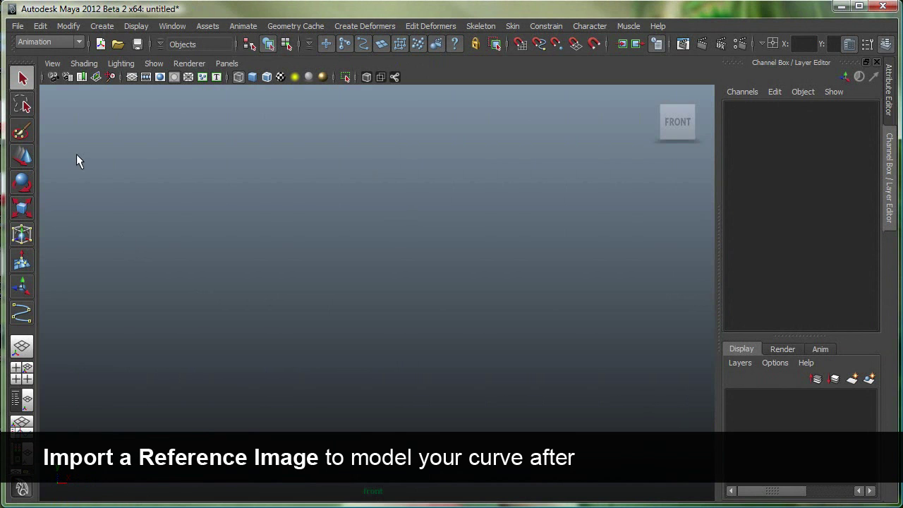
left_click(52, 63)
mouse_move(101, 252)
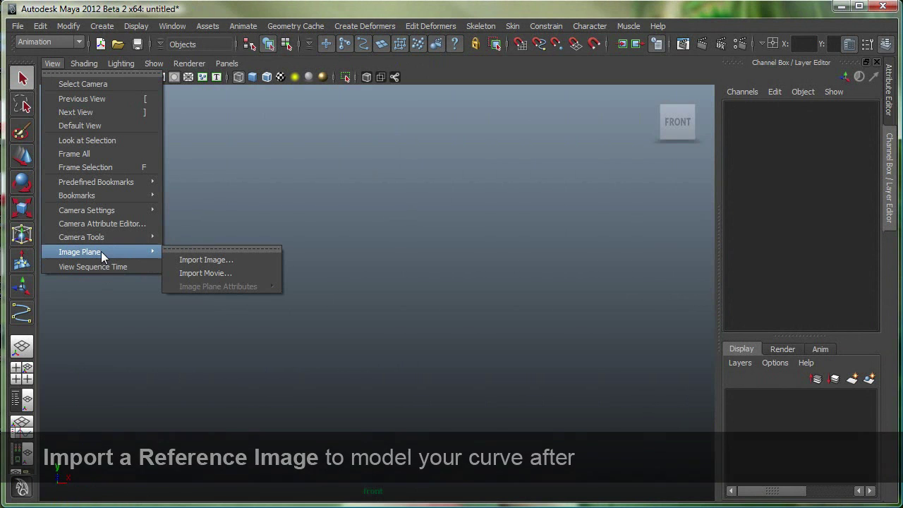
left_click(198, 262)
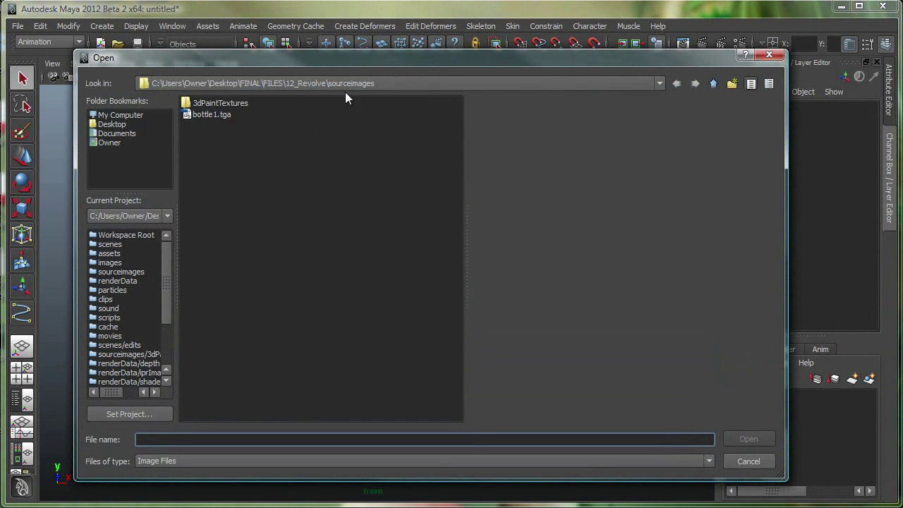
double_click(212, 115)
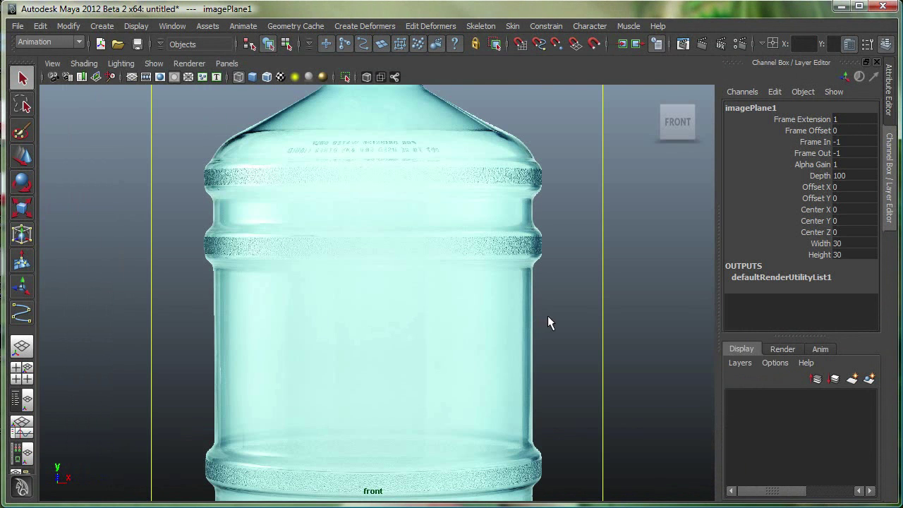
scroll(548, 316, "down", 5)
mouse_move(471, 275)
middle_mouse_down("alt")
mouse_move(479, 302)
mouse_move(476, 277)
middle_mouse_up("alt")
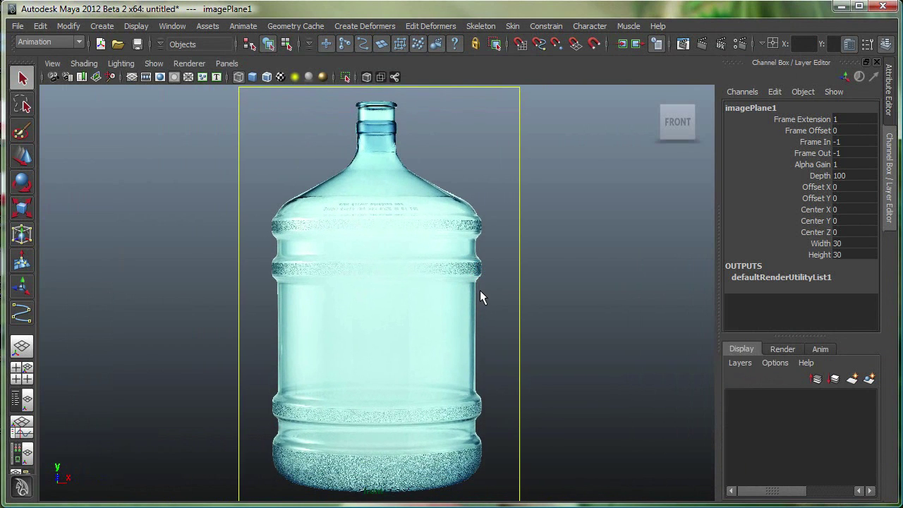
Begin a 3 Cubic CV curve with uniform knot spacing, tracing the left edge of the bottle's rim lip with four points.
left_click(101, 27)
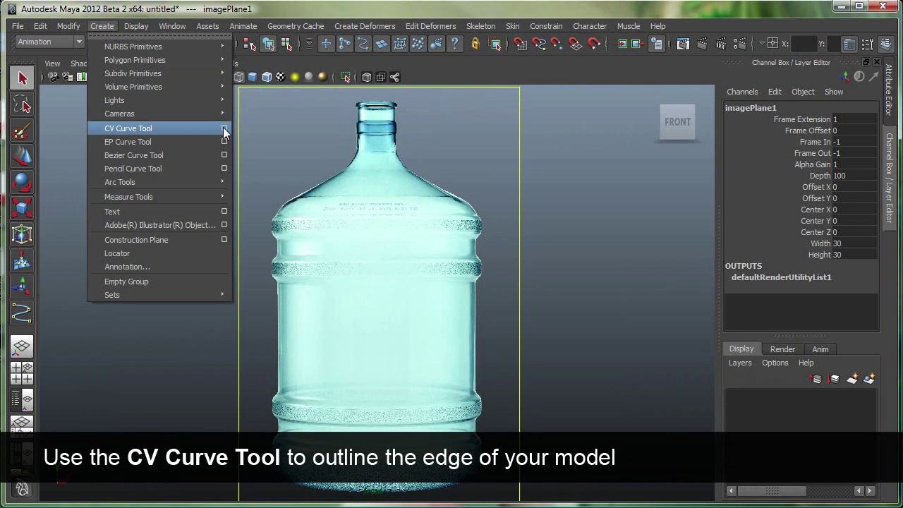
left_click(224, 130)
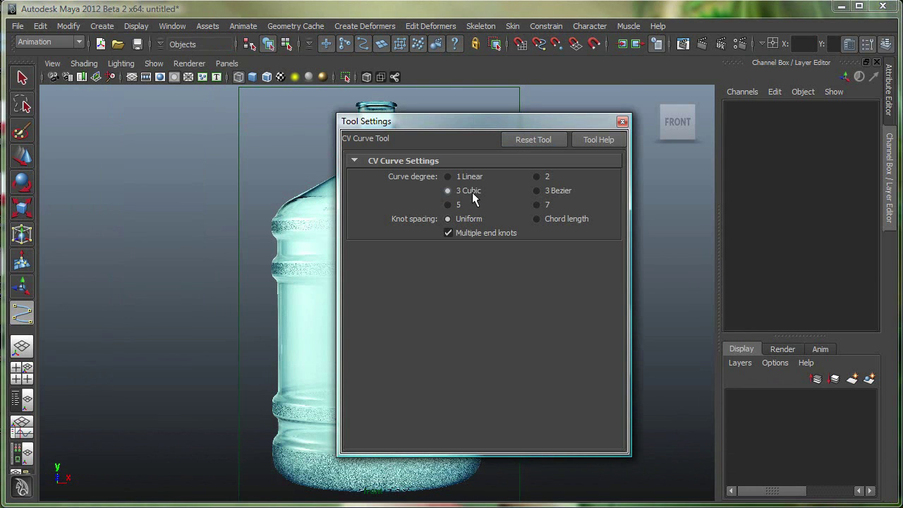
left_click(622, 121)
scroll(540, 216, "up", 6)
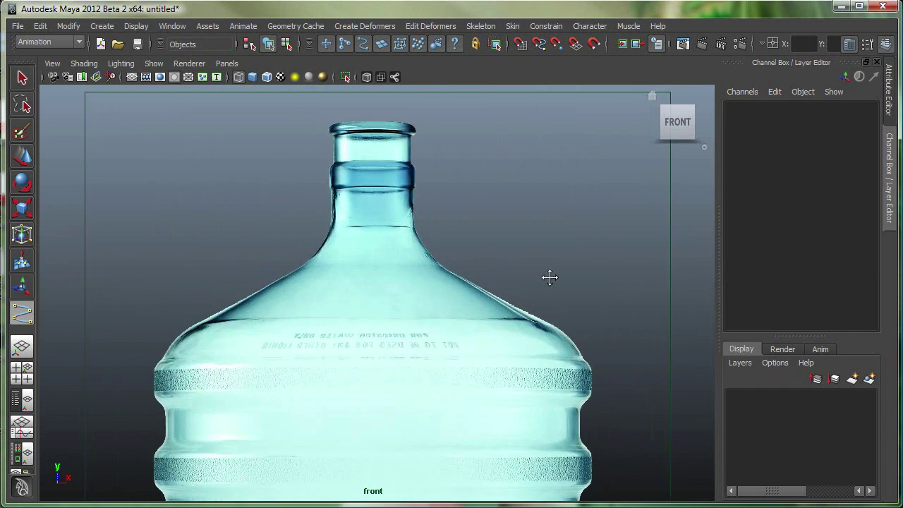
middle_click_drag(549, 277, 550, 355, "alt")
scroll(620, 216, "up", 7)
middle_click_drag(532, 183, 561, 253, "alt")
scroll(571, 211, "up", 2)
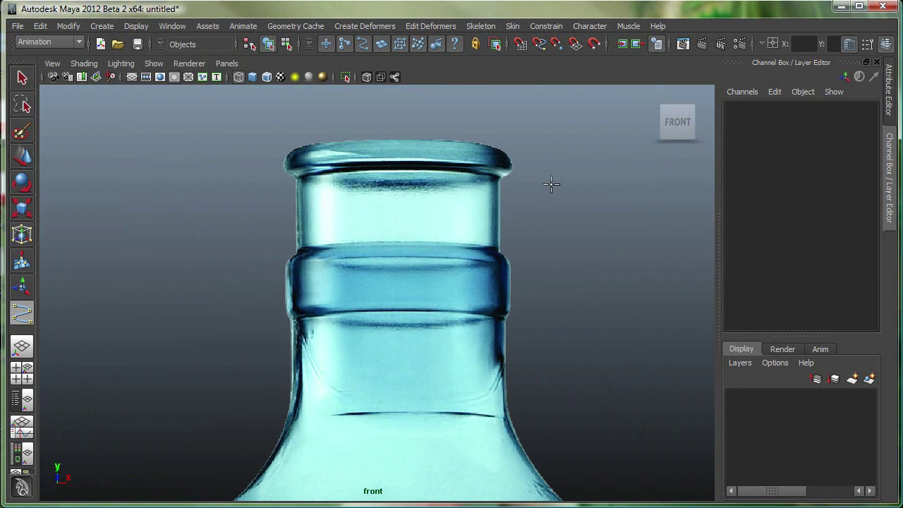
scroll(392, 173, "up", 1)
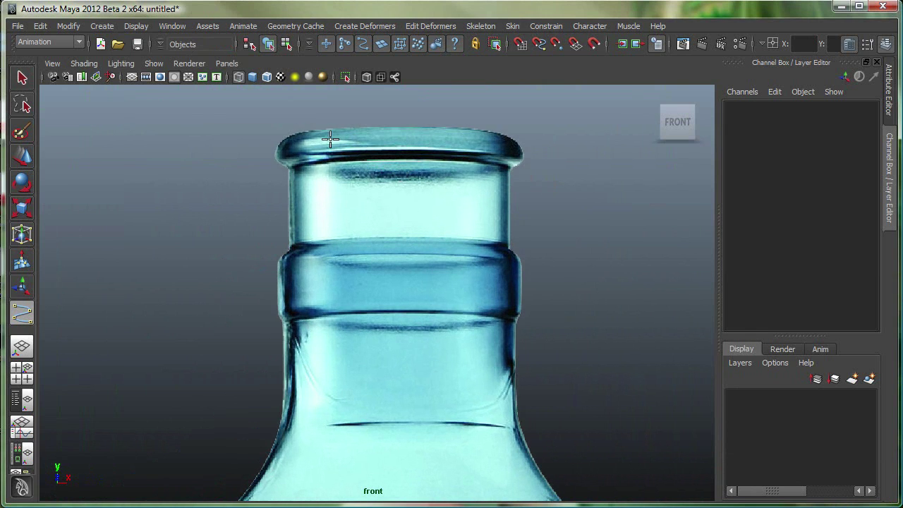
left_click(289, 135)
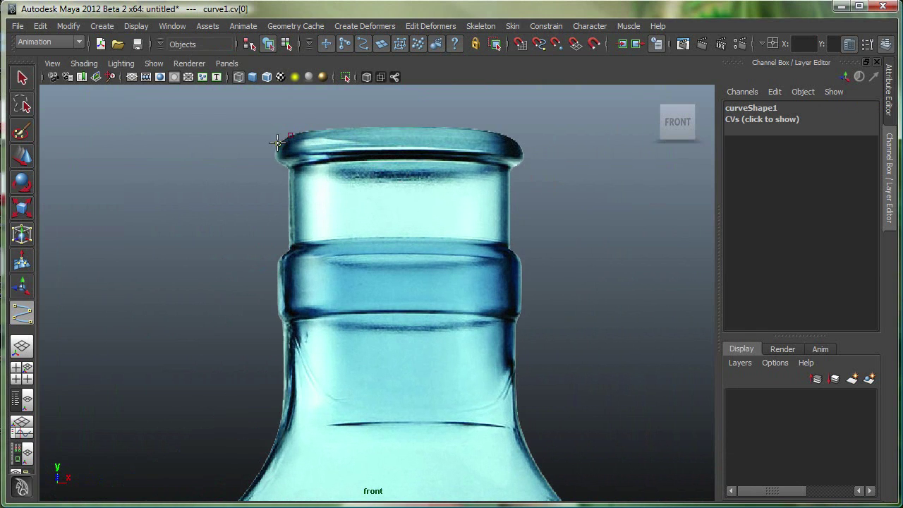
left_click(277, 143)
left_click(275, 158)
scroll(388, 184, "up", 5)
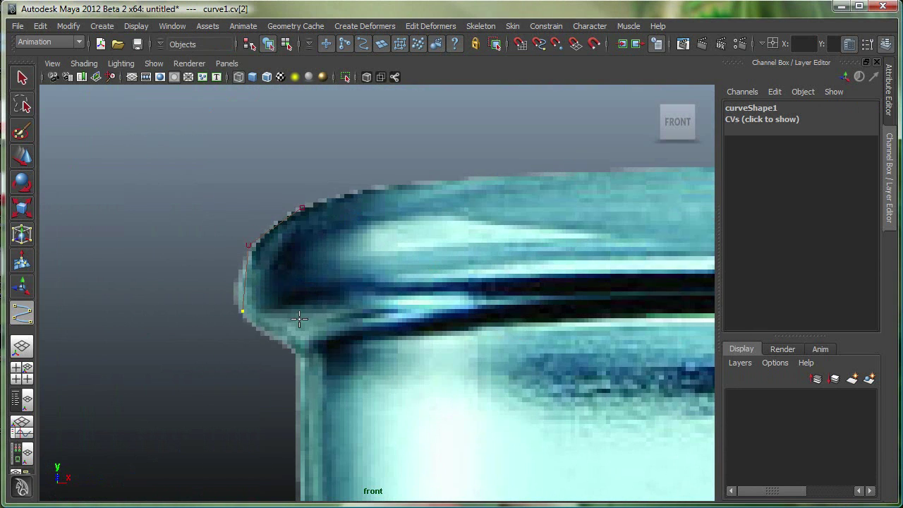
left_click(290, 348)
Continue the CV curve down the upper neck and around the left edge of the raised collar.
scroll(348, 400, "down", 5)
scroll(372, 292, "up", 4)
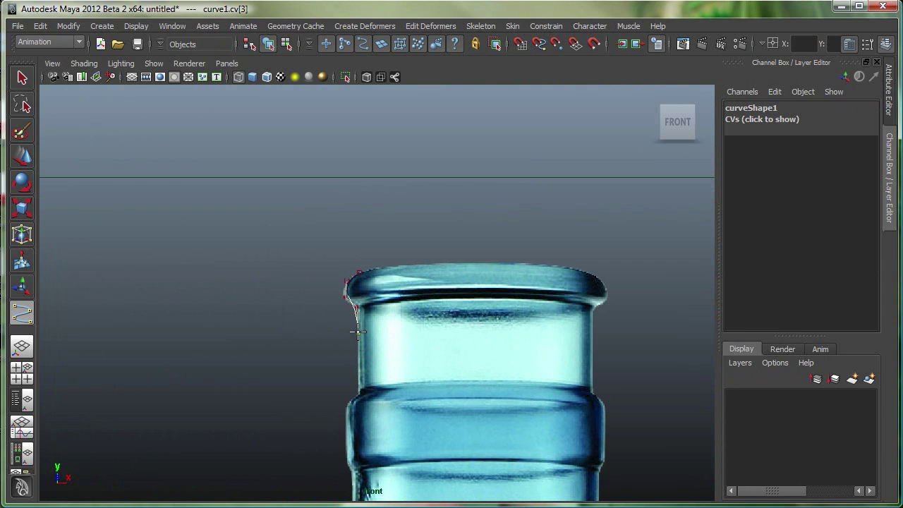
left_click(358, 336)
left_click(360, 393)
left_click(349, 401)
left_click(347, 441)
left_click(349, 463)
Continue the CV curve from beneath the collar along the lower neck to the start of the sloping shoulder.
middle_click_drag(374, 353, 331, 99, "alt")
left_click(309, 241)
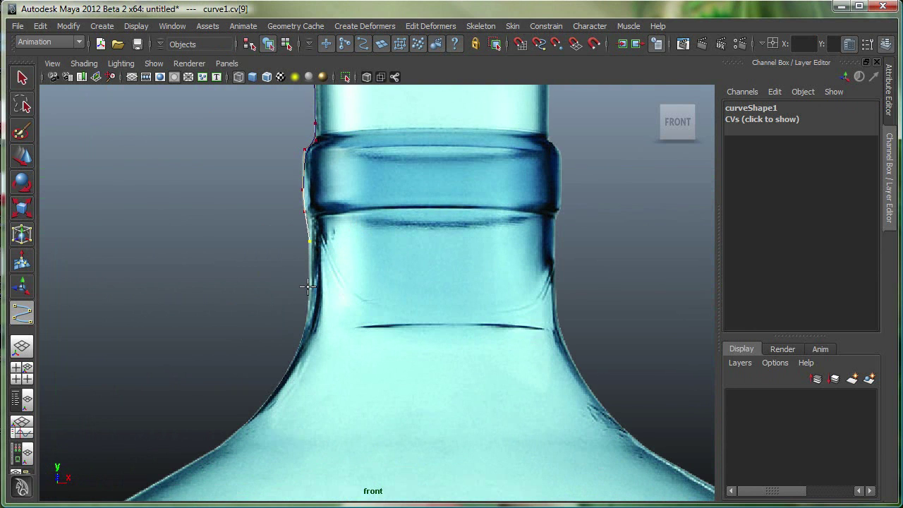
left_click(308, 287)
middle_click_drag(297, 370, 338, 204, "alt")
left_click(327, 244)
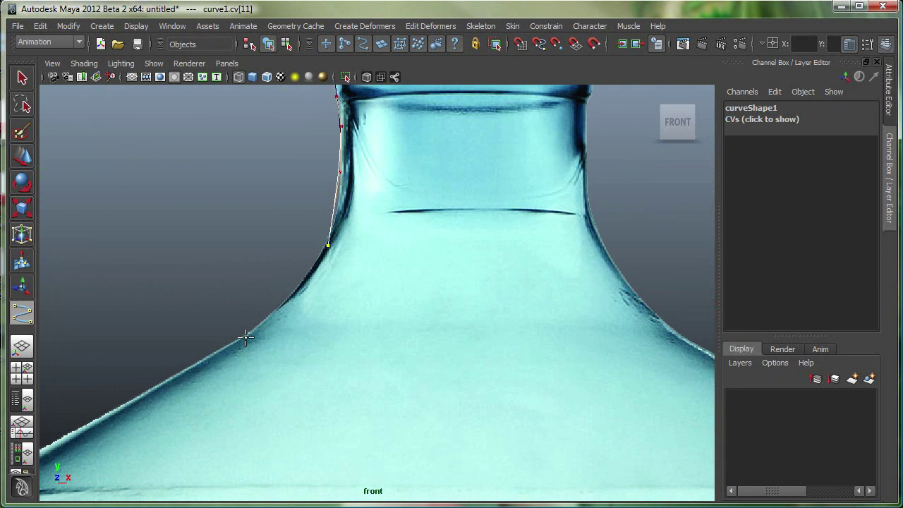
left_click(247, 336)
Trace the left shoulder slope and the edge of the first textured band with further curve points.
right_click_drag(396, 369, 303, 322, "alt")
middle_click_drag(257, 361, 328, 302, "alt")
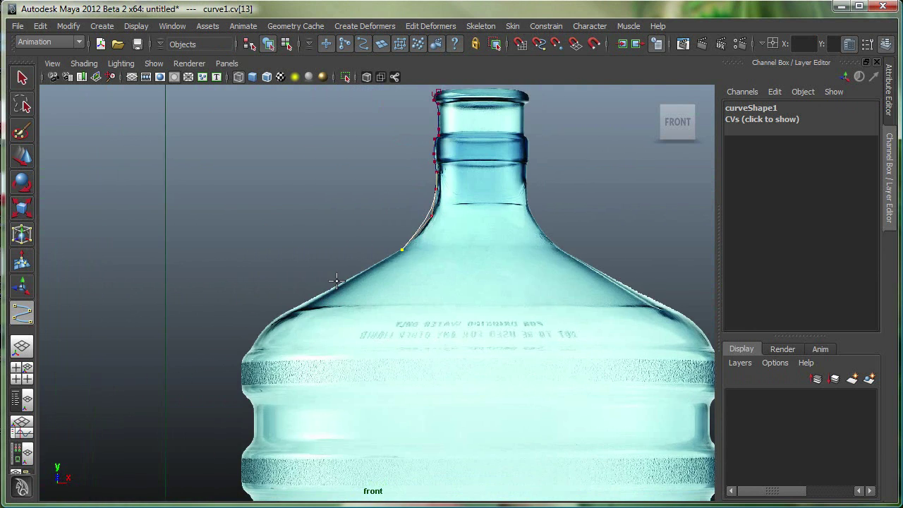
left_click(338, 283)
left_click(285, 311)
left_click(264, 328)
left_click(254, 346)
left_click(244, 357)
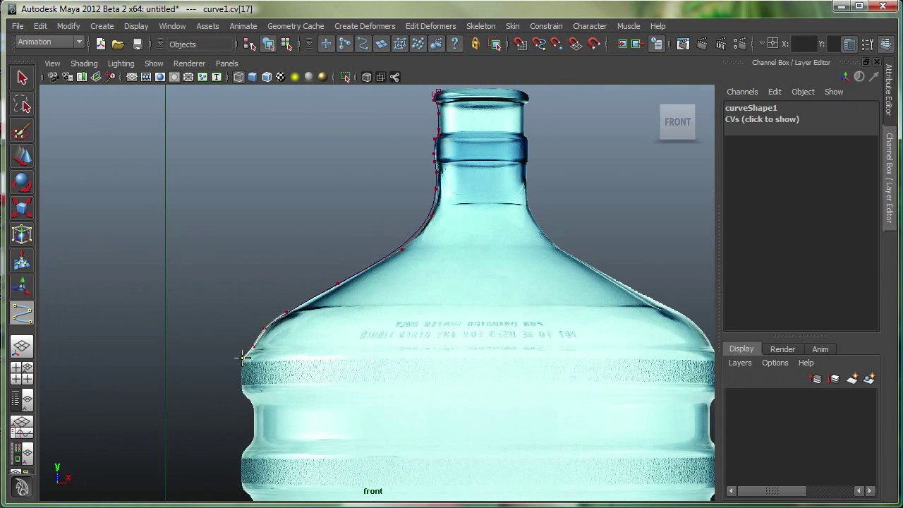
left_click(244, 388)
left_click(253, 401)
Extend the CV curve through the recess between the upper bands and around the second textured band.
middle_click_drag(311, 414, 296, 268, "alt")
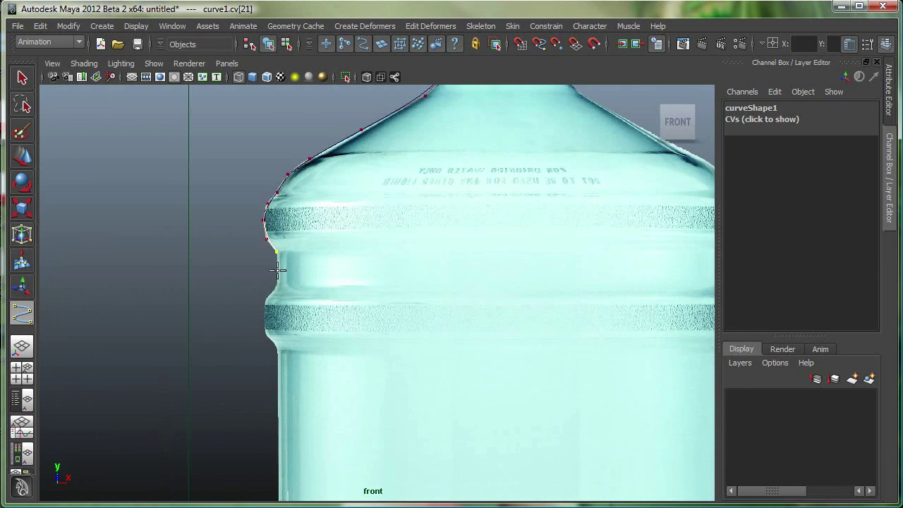
left_click(277, 271)
left_click(275, 286)
left_click(268, 299)
left_click(265, 308)
left_click(265, 329)
left_click(272, 342)
left_click(278, 368)
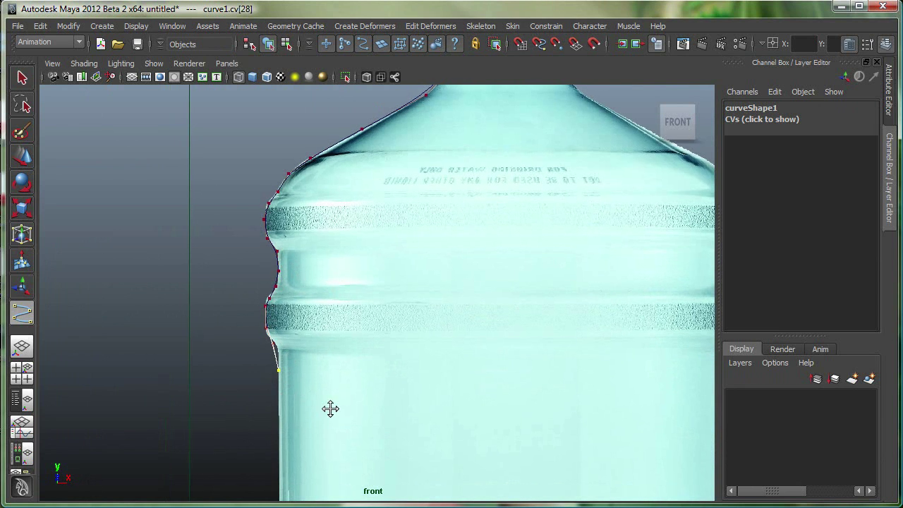
Replace the last curve point with one closer beneath the second band, and extend the curve down the straight side wall.
middle_click_drag(330, 408, 351, 332, "alt")
right_click_drag(284, 242, 706, 331, "alt")
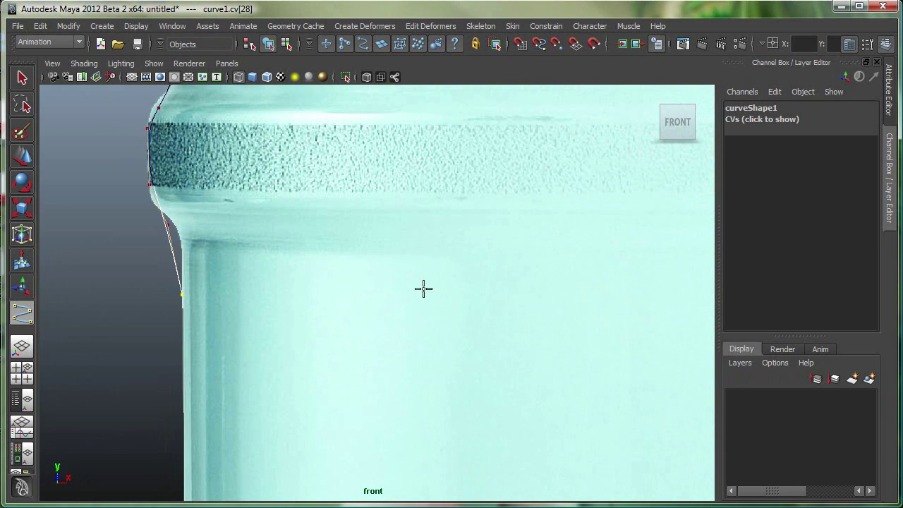
key("BackSpace")
left_click(181, 241)
middle_click_drag(272, 431, 316, 219, "alt")
left_click(212, 288)
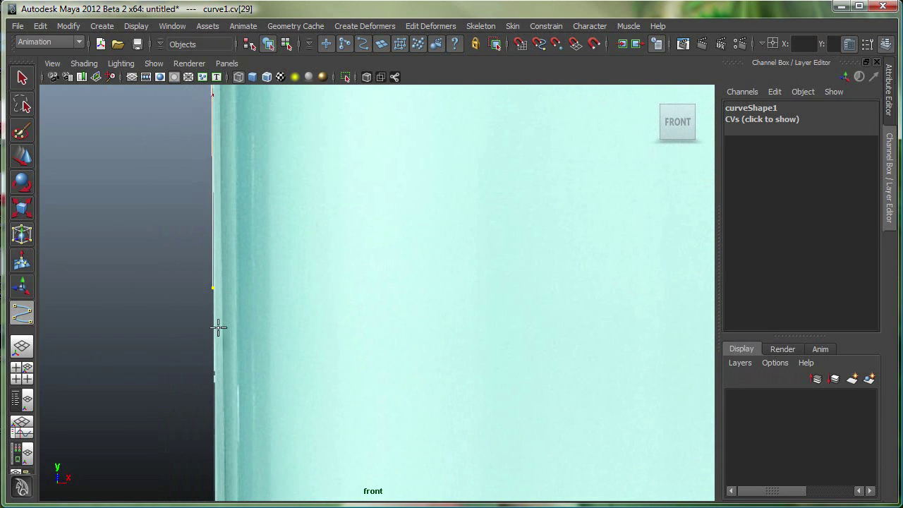
left_click(212, 386)
scroll(247, 444, "down", 5)
left_click(324, 382)
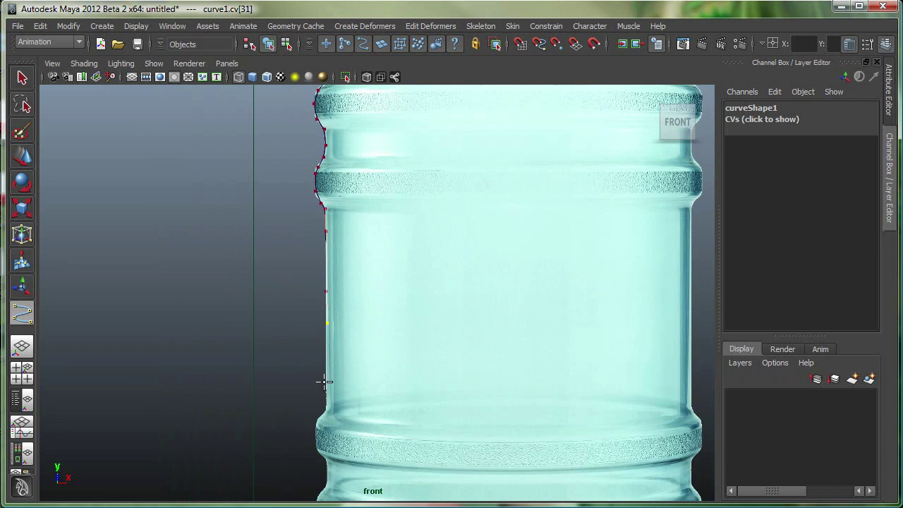
left_click(325, 381)
Trace the left edge of the lower textured band and the recess beneath it.
left_click(319, 418)
left_click(315, 427)
left_click(315, 443)
left_click(317, 447)
middle_click_drag(375, 475, 361, 288, "alt")
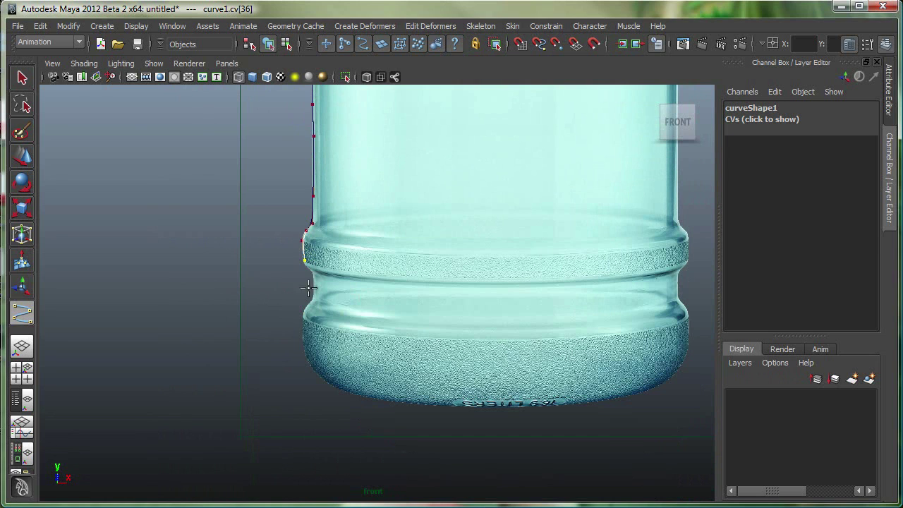
left_click(313, 294)
Trace the base's left side and rounded corner, continue along the underside to the bottle's centre, and finish the curve.
left_click(304, 336)
left_click(311, 370)
left_click(341, 387)
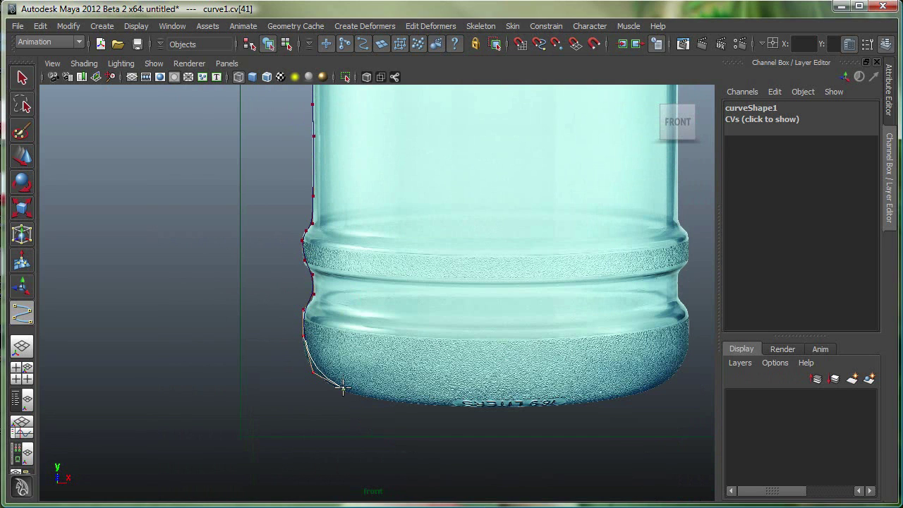
left_click(387, 401)
left_click(452, 407)
left_click(502, 402)
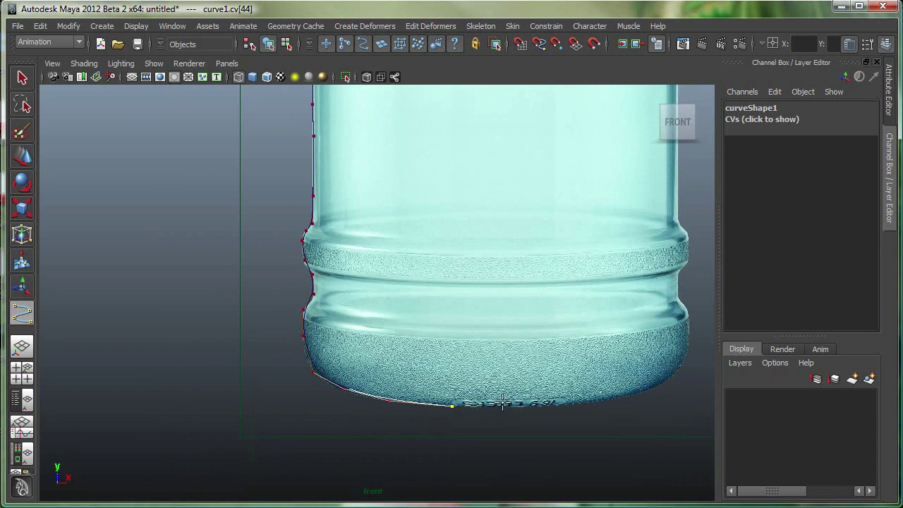
key("Return")
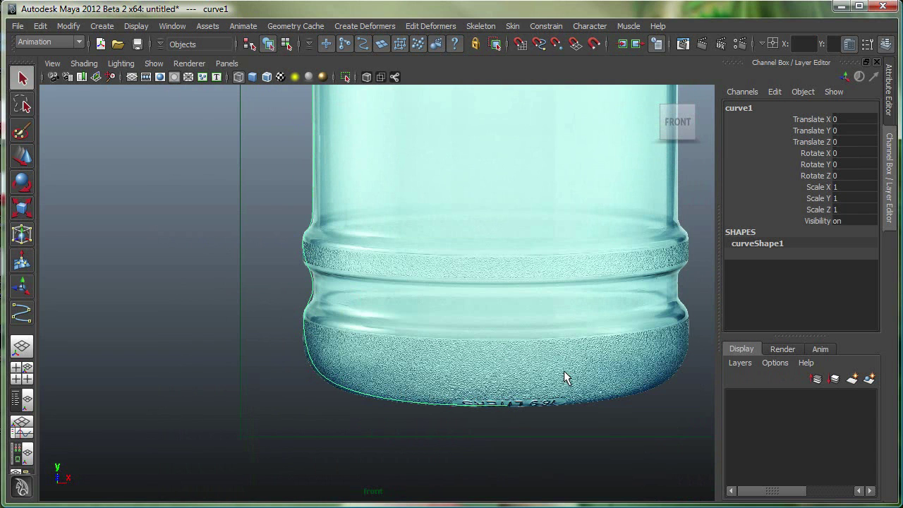
Show the curve's control vertices and move the one at the lower neck inward to match the bottle outline.
right_click_drag(564, 372, 524, 316, "alt")
middle_click_drag(524, 316, 504, 397, "alt")
right_click_drag(465, 339, 419, 308, "alt")
middle_click_drag(471, 282, 447, 355, "alt")
right_click_drag(447, 355, 444, 310, "alt")
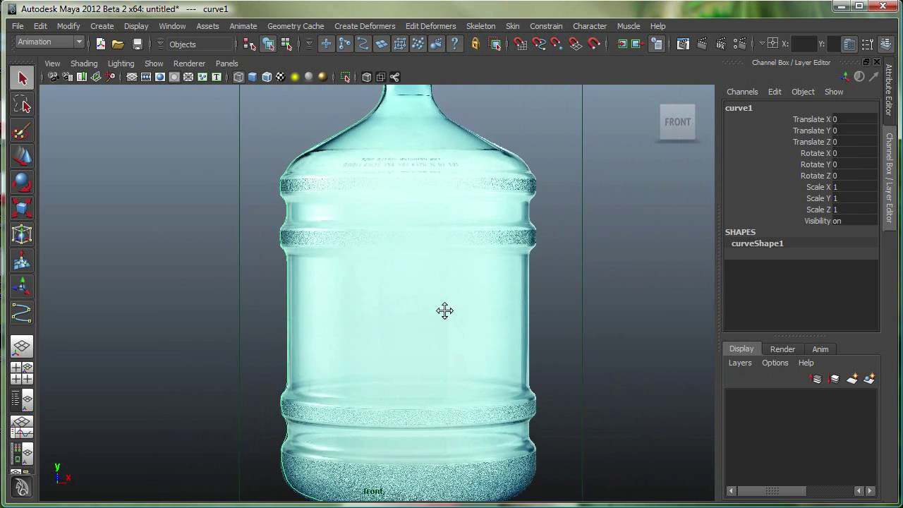
middle_click_drag(445, 311, 417, 397, "alt")
right_click_drag(461, 238, 500, 272, "alt")
middle_click_drag(390, 317, 424, 473, "alt")
right_click_drag(689, 328, 811, 409, "alt")
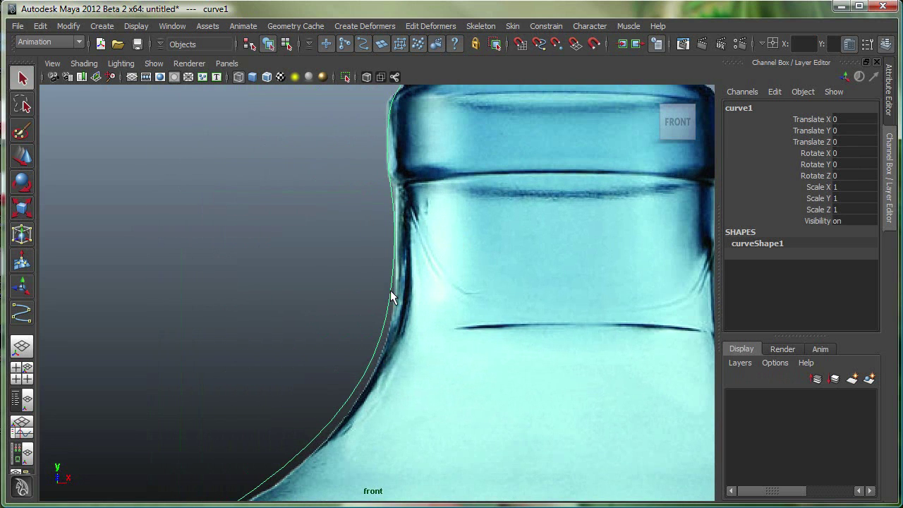
right_click_drag(390, 290, 313, 285)
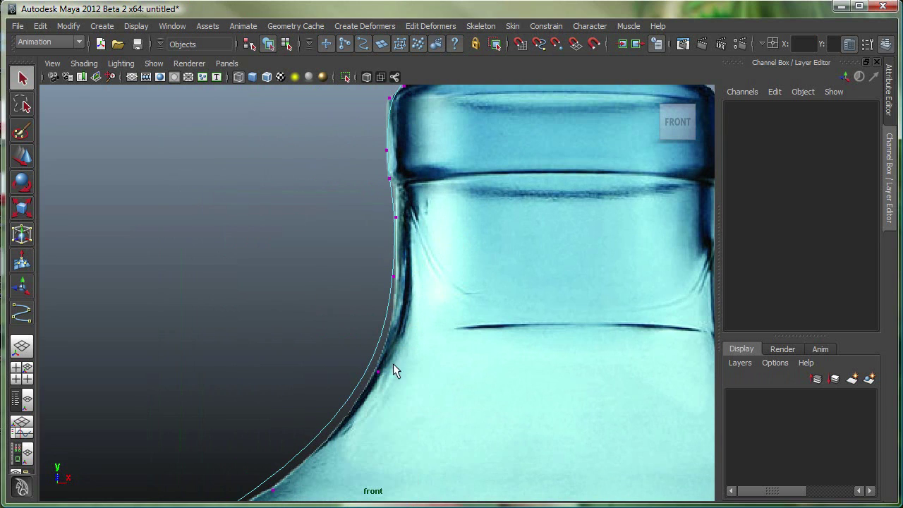
left_click_drag(398, 385, 386, 370)
key("w")
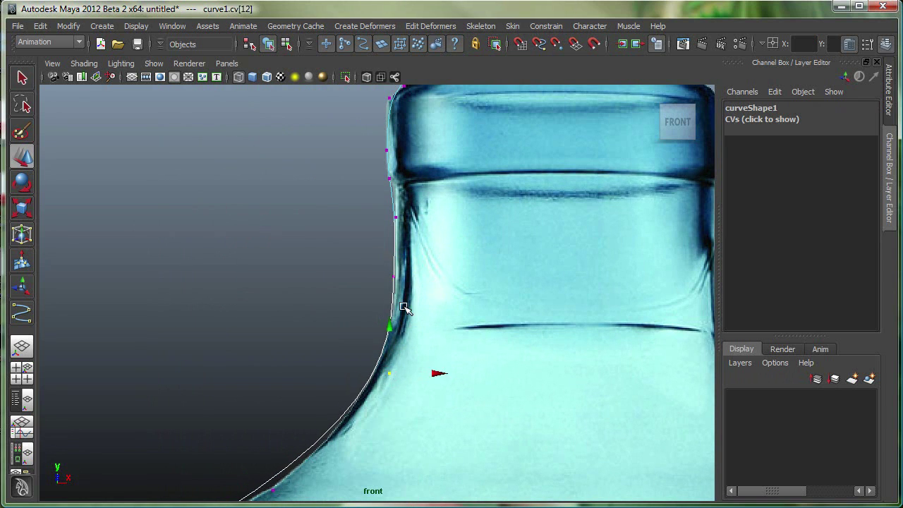
Move the control vertex at the collar's upper left corner slightly outward to fit the reference.
middle_click_drag(418, 289, 416, 421, "alt")
scroll(416, 370, "up", 3)
middle_click_drag(452, 252, 440, 328, "alt")
mouse_move(376, 263)
left_mouse_down()
mouse_move(391, 279)
mouse_move(380, 273)
left_mouse_up()
right_click_drag(520, 326, 227, 242, "alt")
middle_click_drag(418, 364, 420, 301, "alt")
scroll(465, 247, "up", 5)
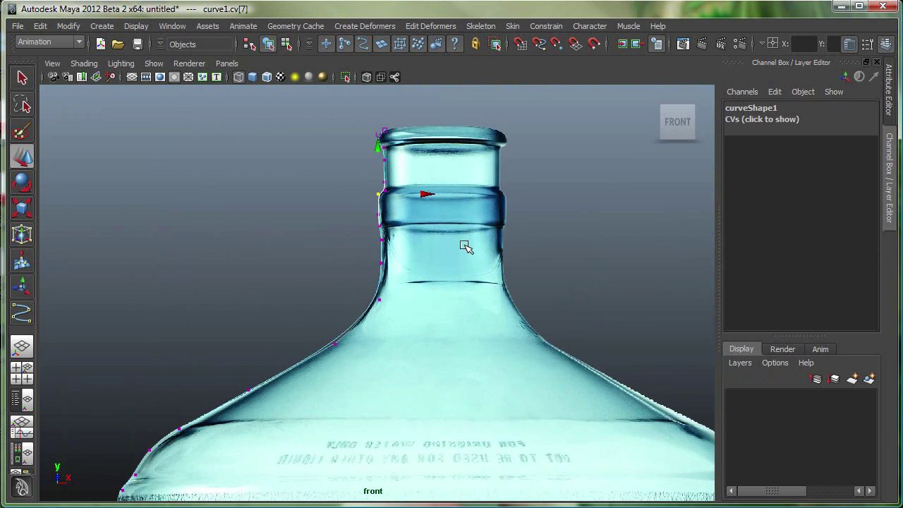
middle_click_drag(546, 177, 531, 318, "alt")
scroll(532, 318, "up", 3)
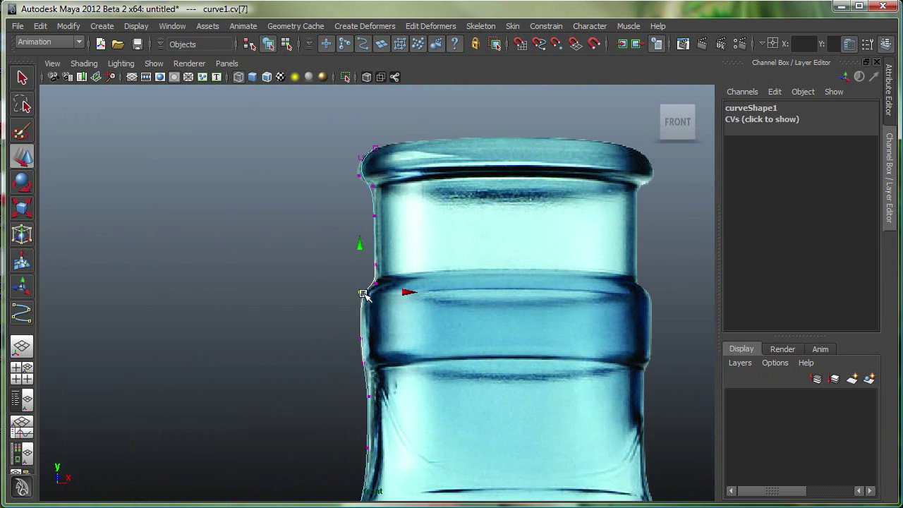
Refine the control vertices around the rim lip and collar, and return to selecting the whole curve.
left_click(357, 174)
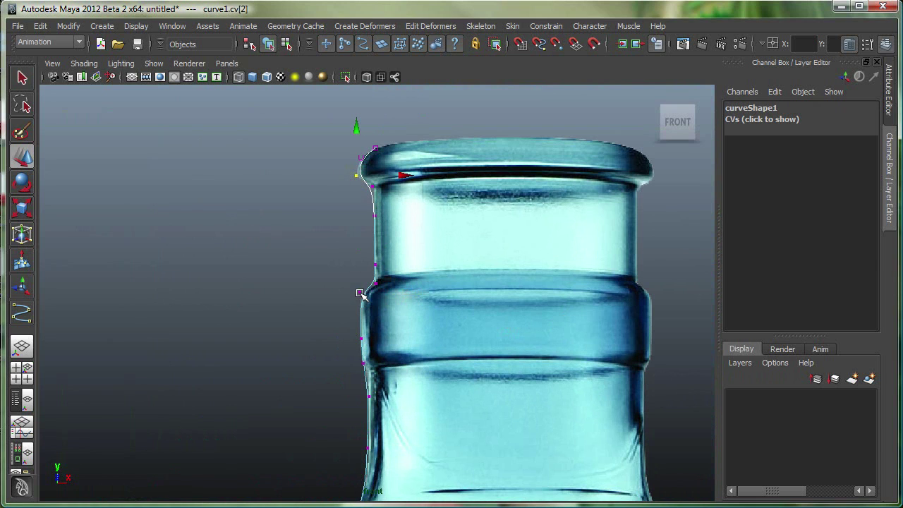
right_click_drag(363, 293, 399, 278)
left_click(375, 260)
right_click_drag(530, 315, 344, 288, "alt")
middle_click_drag(412, 331, 382, 155, "alt")
scroll(392, 347, "down", 1)
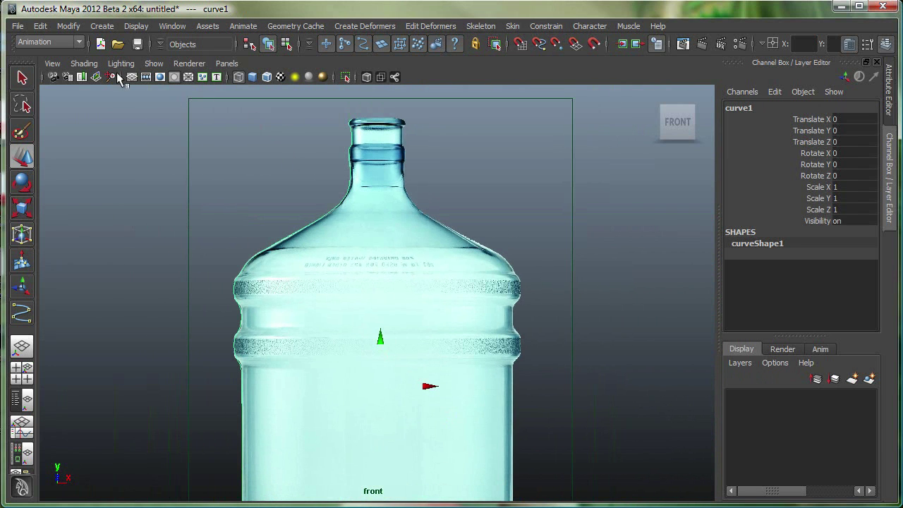
Hide cameras in the front view so the attached bottle reference image is not displayed.
left_click(154, 63)
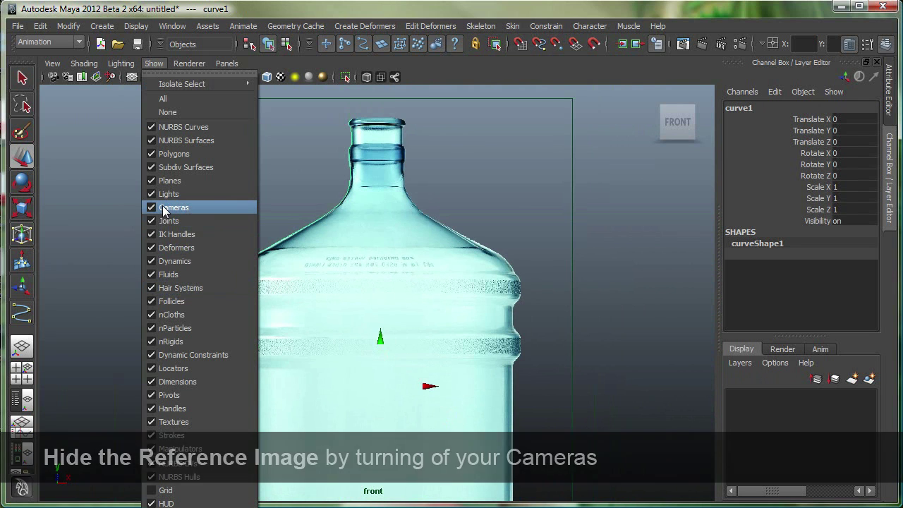
left_click(169, 207)
Move the curve's pivot point onto the curve's bottom end at the bottle's centre, snapping it to the curve.
right_click_drag(449, 349, 220, 299, "alt")
right_click_drag(395, 380, 310, 324, "alt")
middle_click_drag(388, 374, 415, 334, "alt")
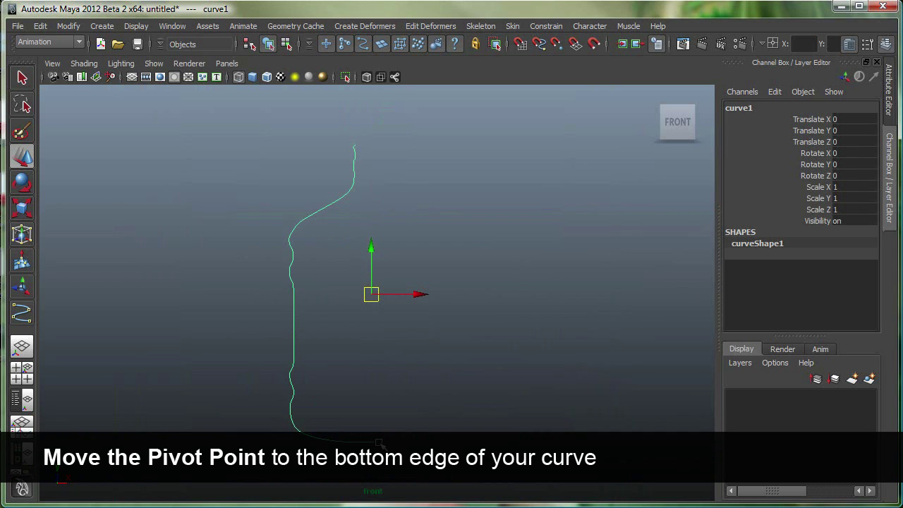
key("Insert")
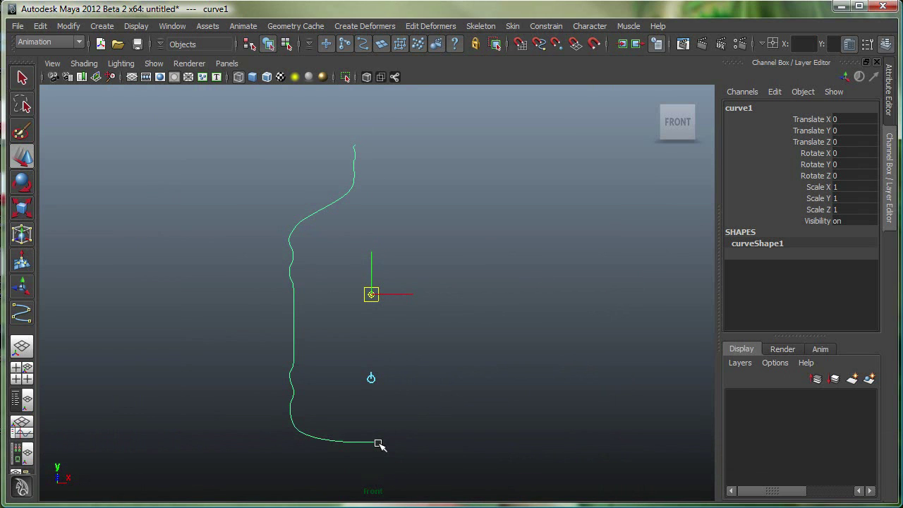
key("c")
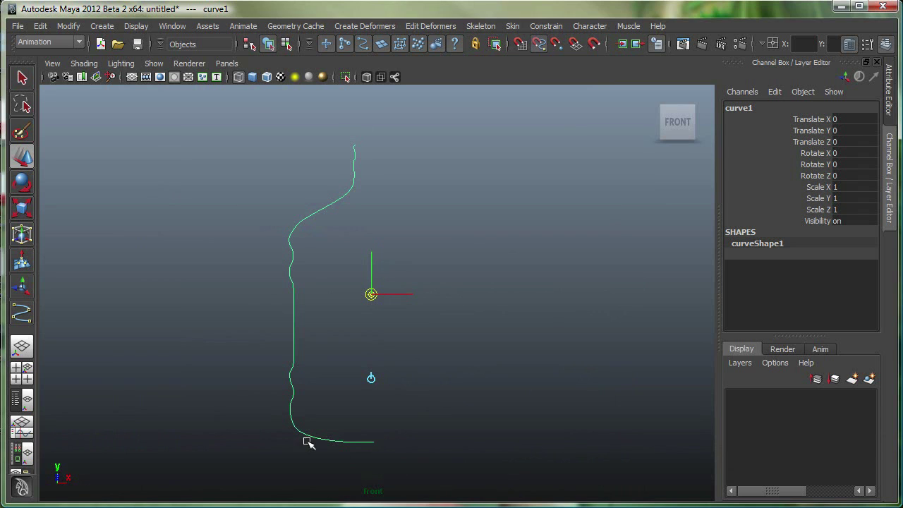
middle_click_drag(314, 437, 405, 465)
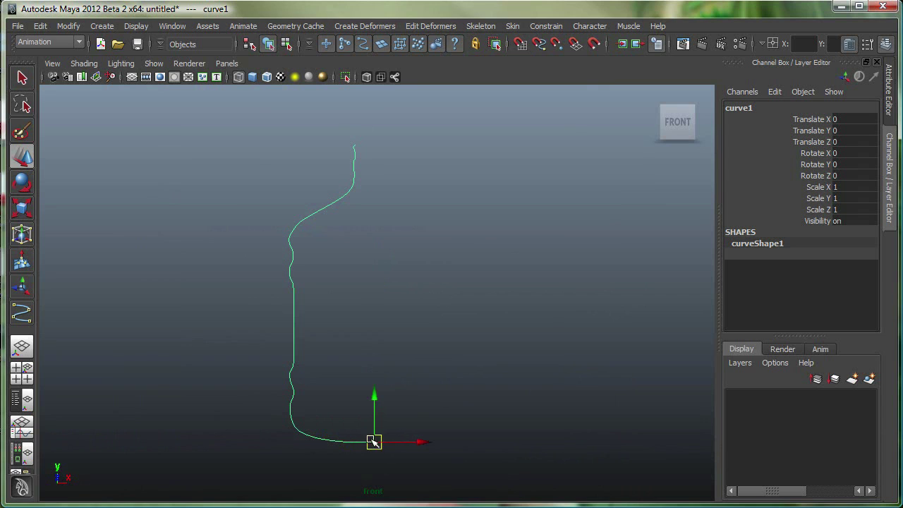
Revolve the profile curve into a bottle surface with the Revolve options reset to their defaults, and clear the selection.
right_click_drag(477, 388, 447, 387, "alt")
middle_click_drag(449, 379, 449, 392, "alt")
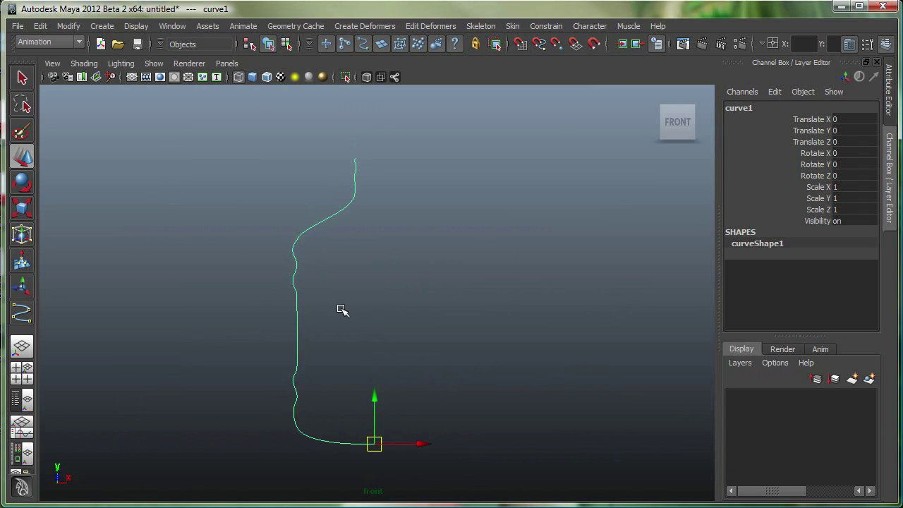
left_click(31, 73)
left_click(293, 26)
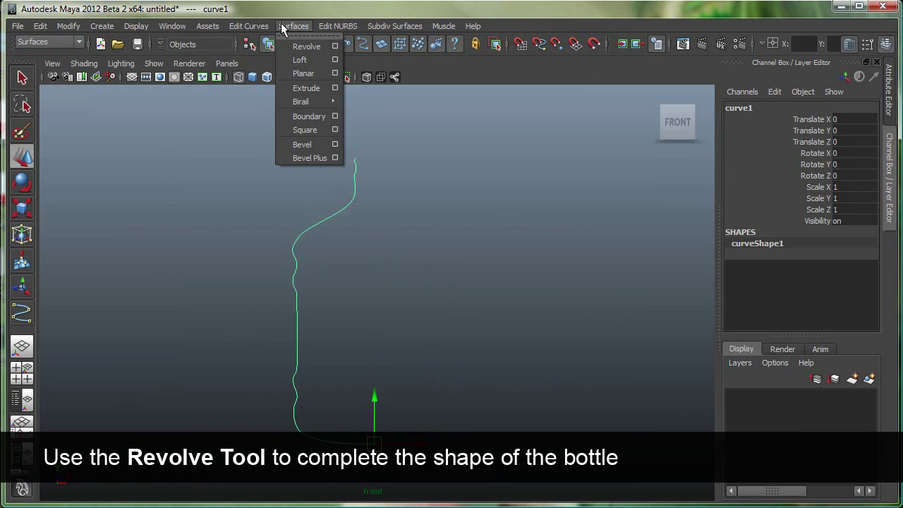
left_click(336, 46)
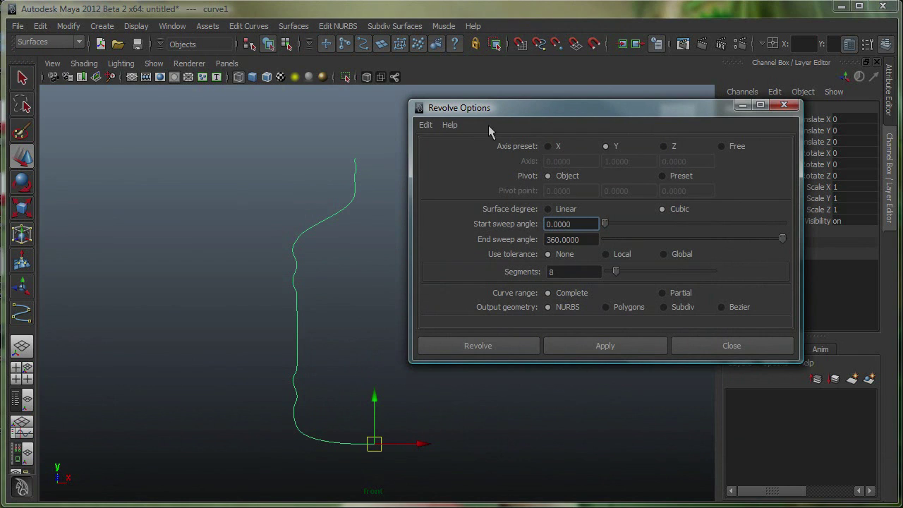
left_click(427, 125)
left_click(451, 150)
left_click(475, 347)
left_click(534, 380)
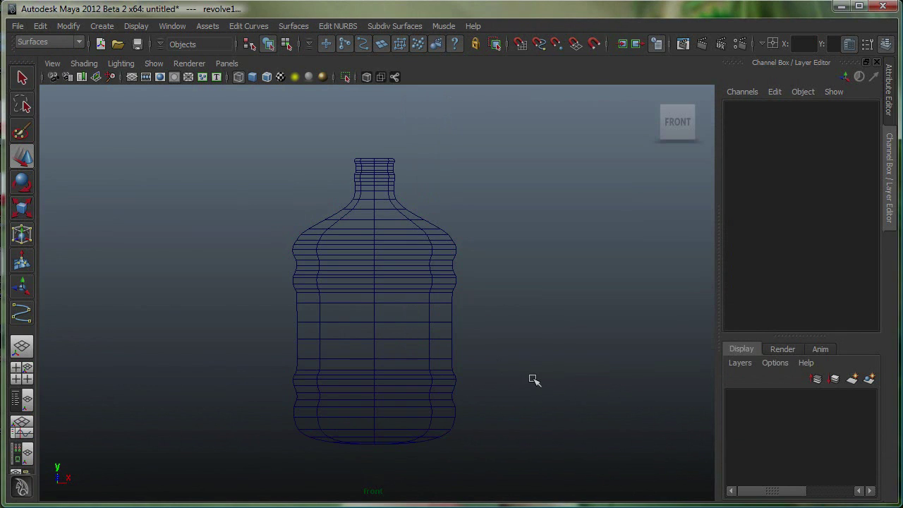
Display the bottle smooth-shaded, change to the perspective view and select the revolved surface.
scroll(545, 308, "down", 2)
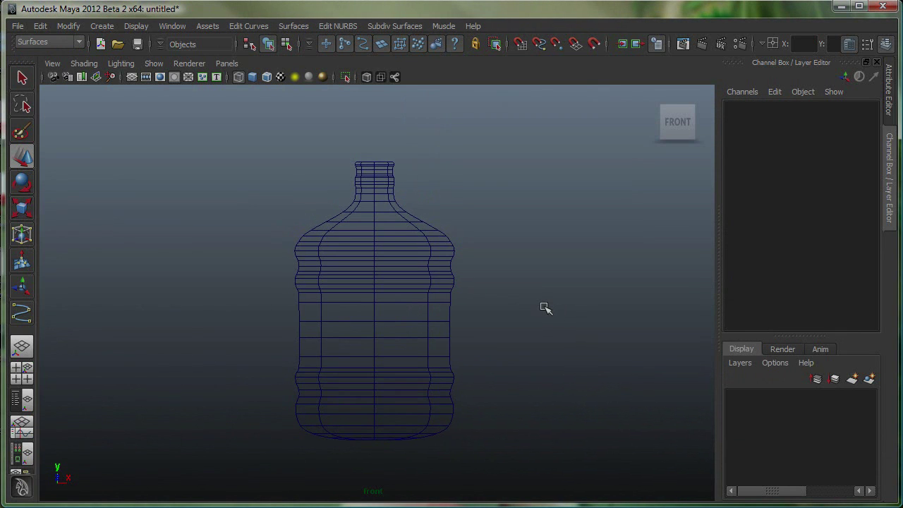
left_click(252, 77)
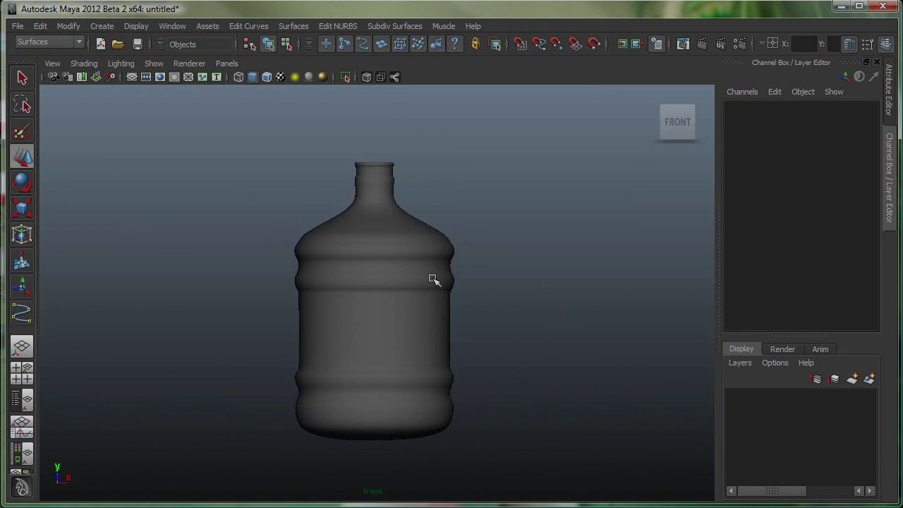
key("space")
left_click_drag(433, 279, 514, 224)
left_click(384, 291)
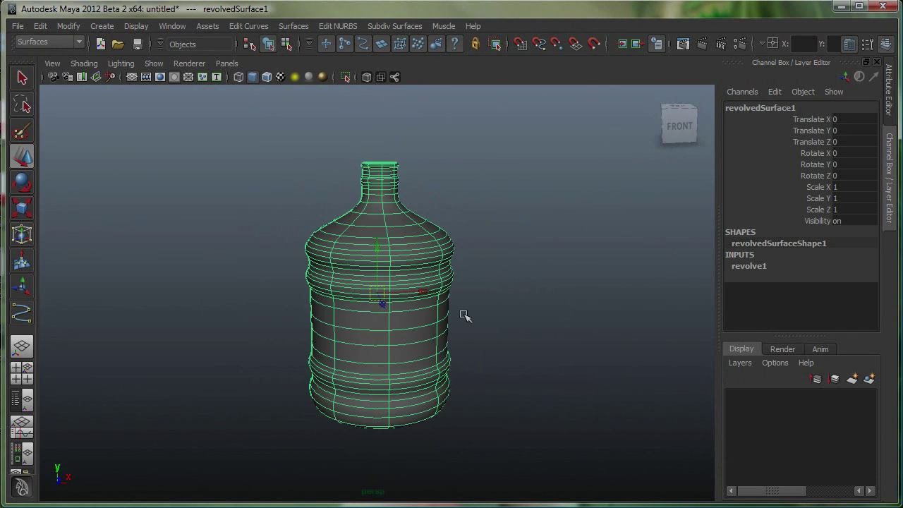
Add a nonlinear Twist deformer from the Animation command set to the selected bottle surface.
mouse_move(464, 315)
left_mouse_down("alt")
mouse_move(555, 296)
mouse_move(472, 282)
mouse_move(471, 311)
left_mouse_up("alt")
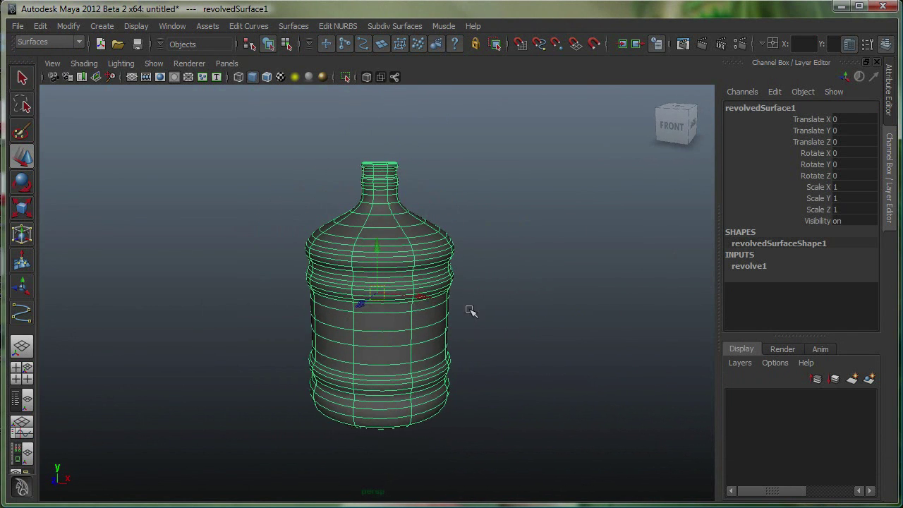
middle_click_drag(471, 311, 451, 304, "alt")
left_click(74, 44)
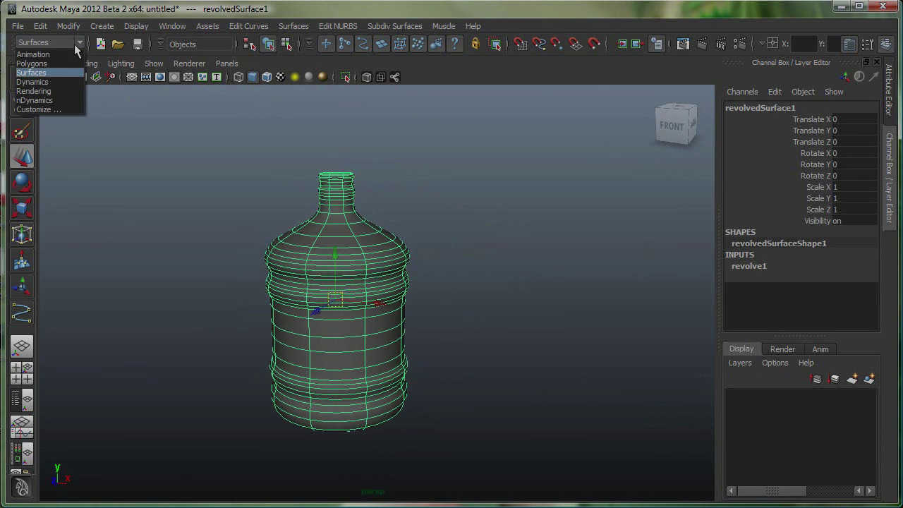
left_click(48, 51)
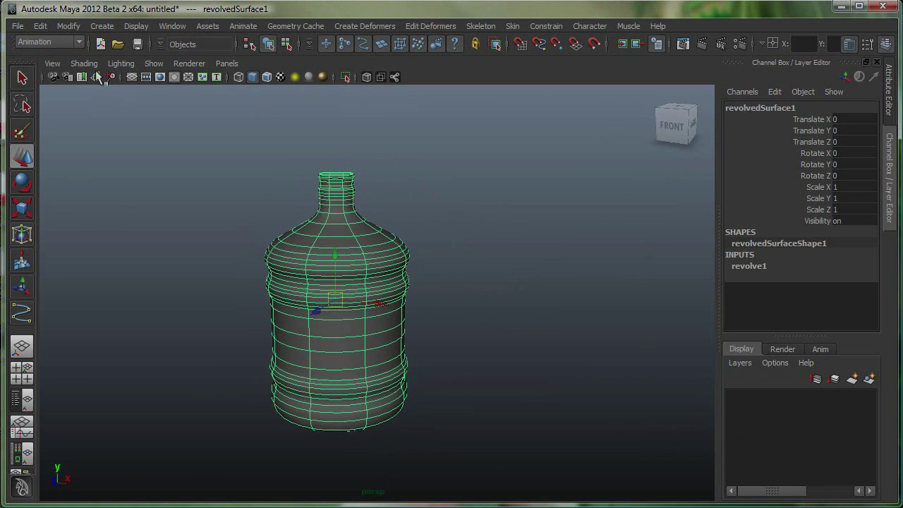
middle_click_drag(345, 157, 370, 177, "alt")
left_click(345, 26)
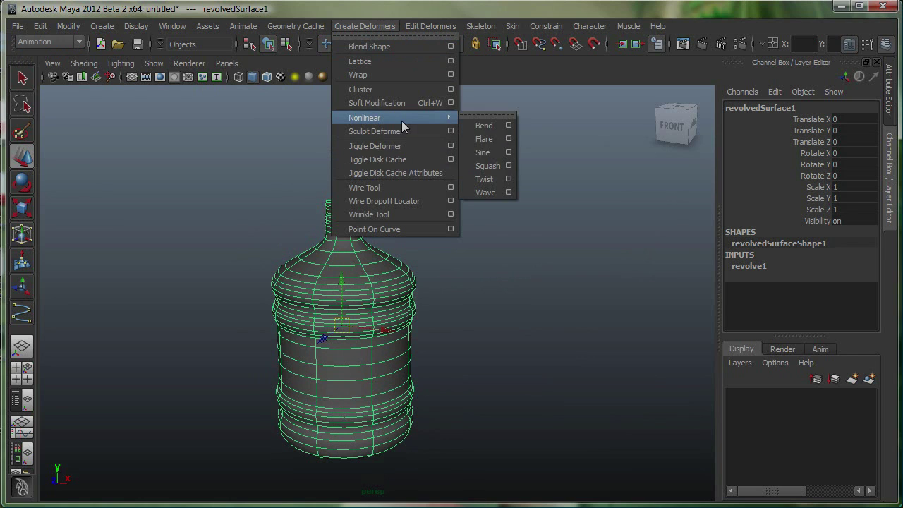
mouse_move(440, 117)
left_click(484, 179)
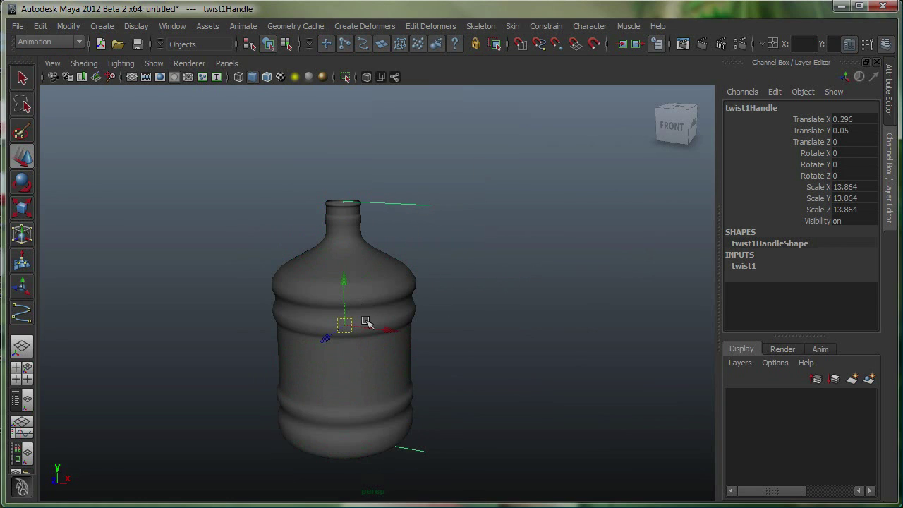
Select the bottle, open its twist1 inputs, and set Low Bound to 0 while viewing it in wireframe.
left_click(368, 280)
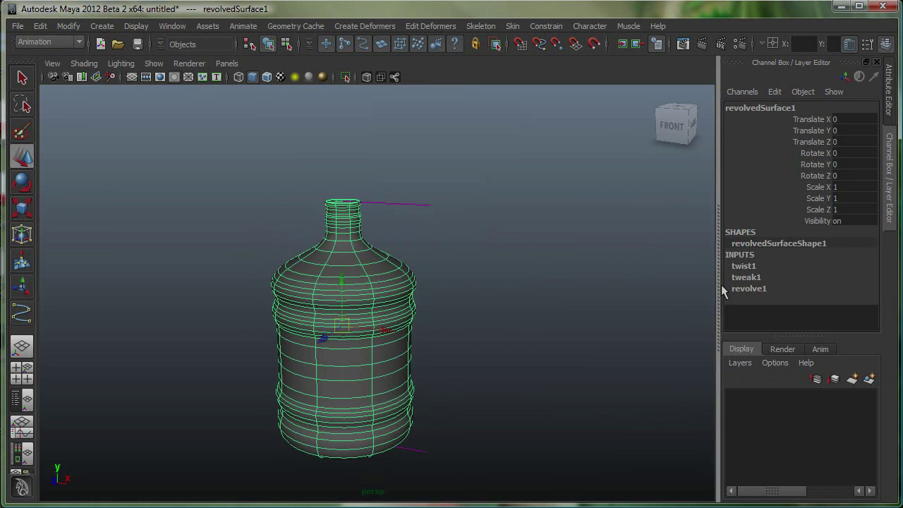
left_click(740, 267)
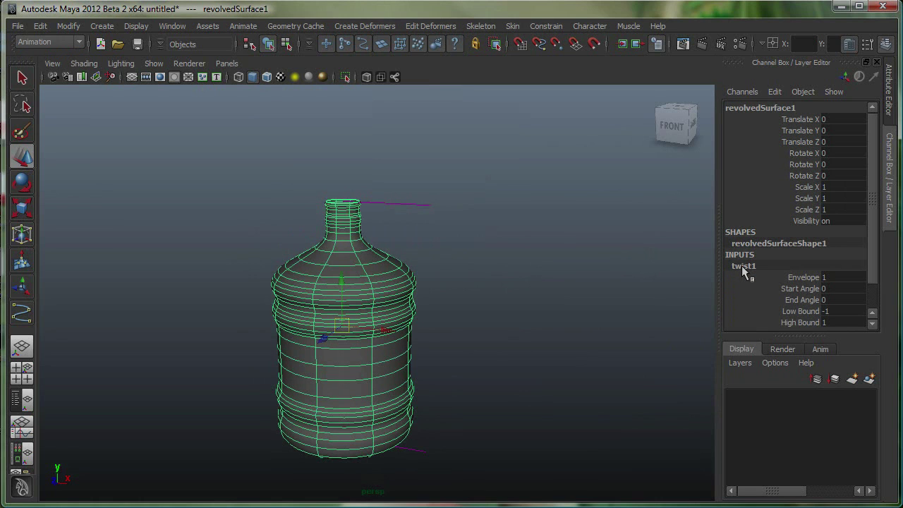
scroll(876, 269, "down", 1)
scroll(876, 272, "down", 1)
left_click(802, 280)
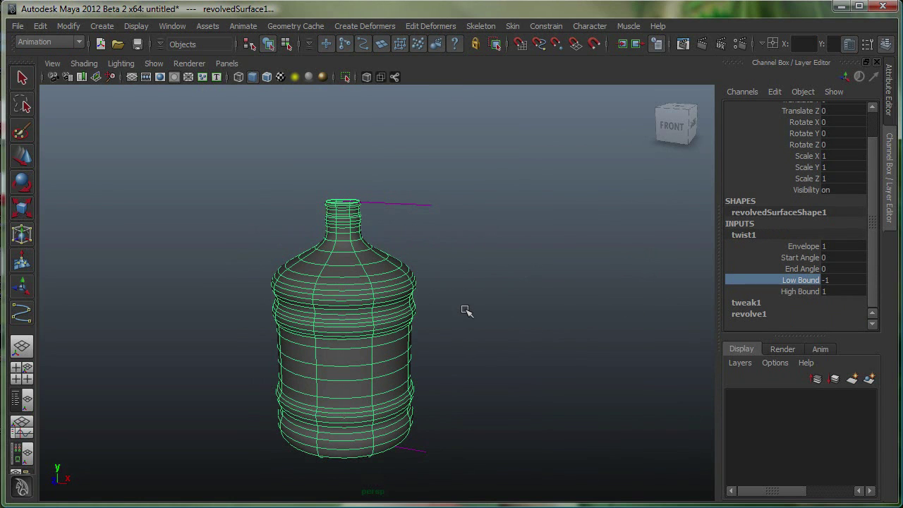
key("4")
right_click_drag(461, 301, 524, 303, "alt")
mouse_move(591, 310)
middle_mouse_down()
mouse_move(576, 310)
mouse_move(600, 310)
middle_mouse_up()
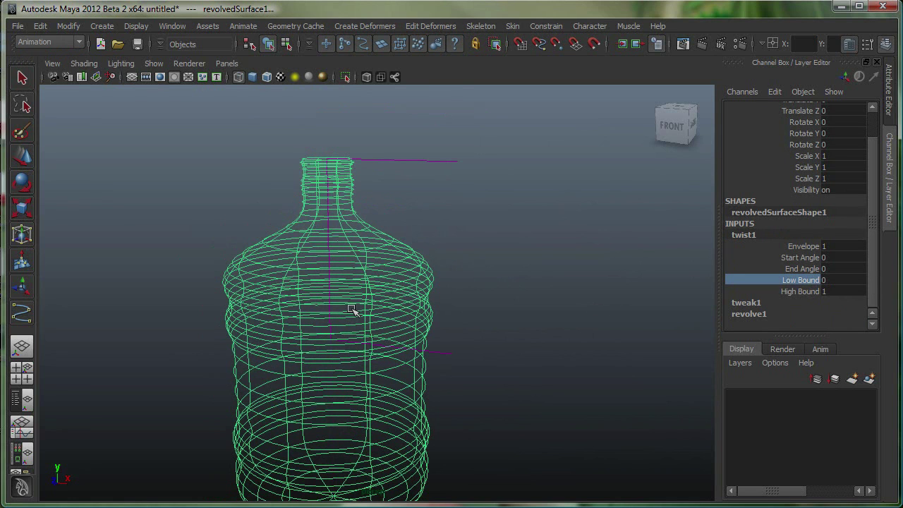
Set the twist1 Start Angle to about 445 to twist the bottle's upper part, and return to shaded display.
left_click(800, 257)
middle_click_drag(503, 306, 581, 324)
key("5")
middle_click_drag(538, 302, 642, 329)
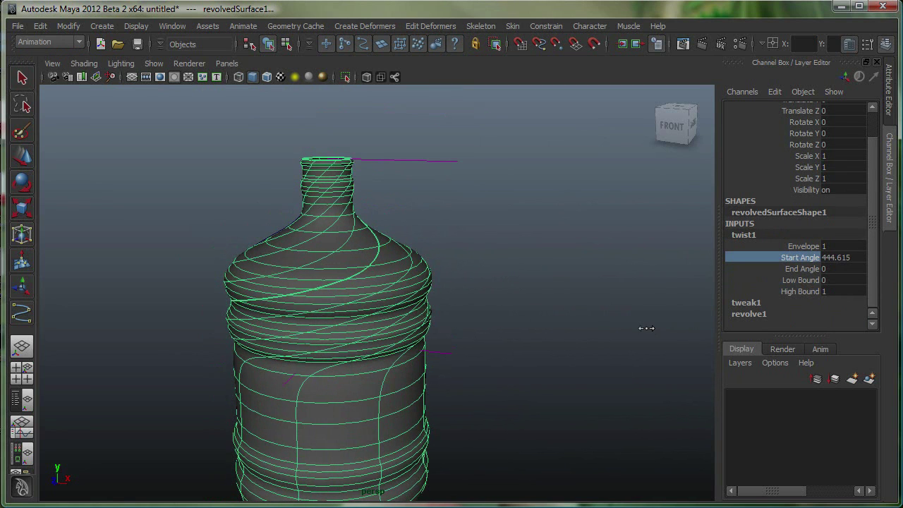
Select the twisted bottle surface and compare its rough and smooth NURBS display.
right_click_drag(630, 329, 466, 300, "alt")
right_click_drag(484, 265, 509, 319, "alt")
left_click(392, 375)
key("1")
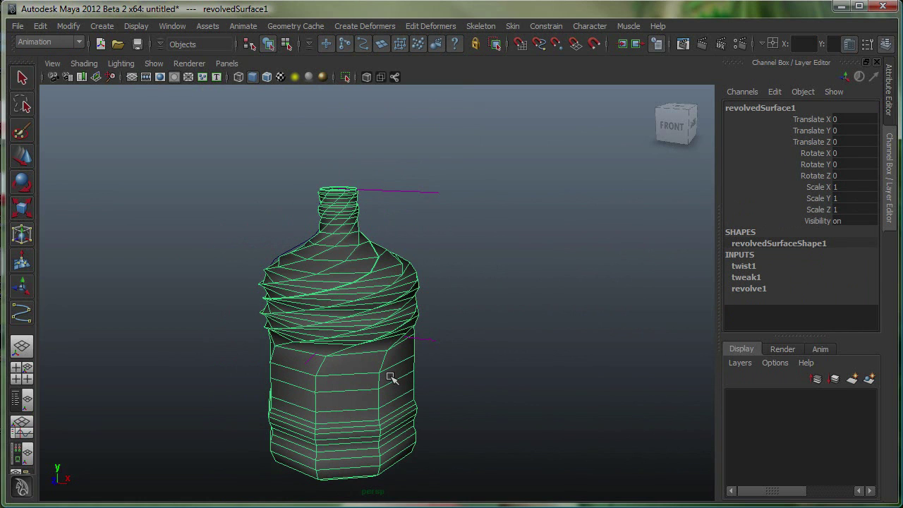
key("3")
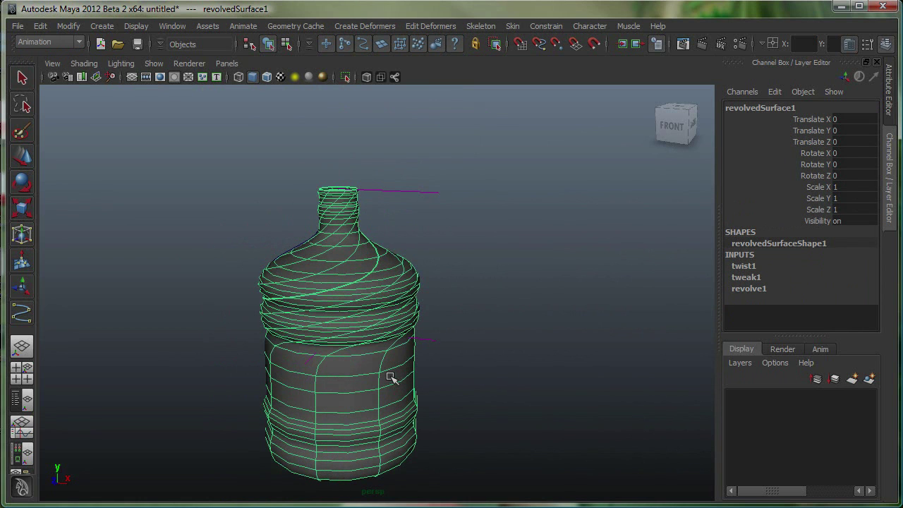